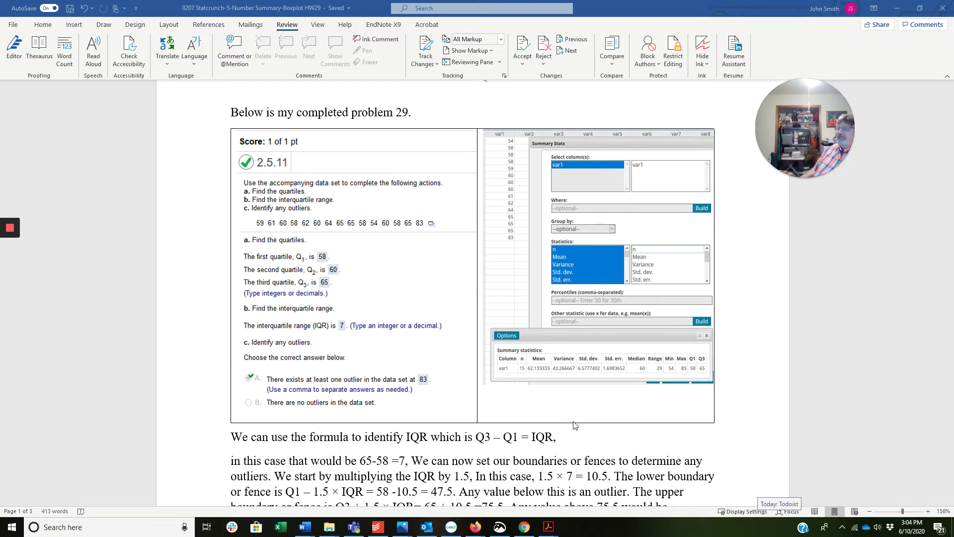
# - Capitalize the first word of the paragraph below the IQR formula so it reads "In"
pyautogui.scroll(-1, 575, 425)
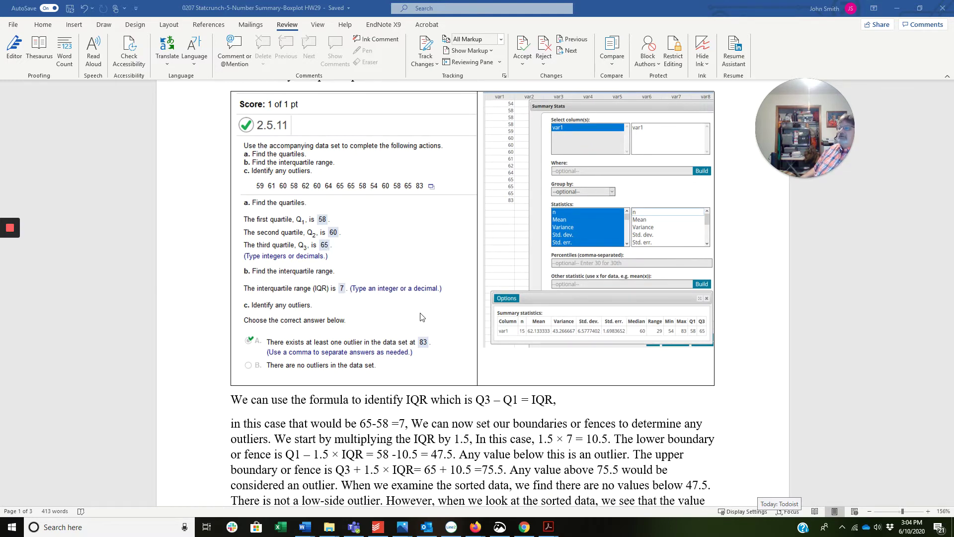
pyautogui.scroll(-2, 422, 317)
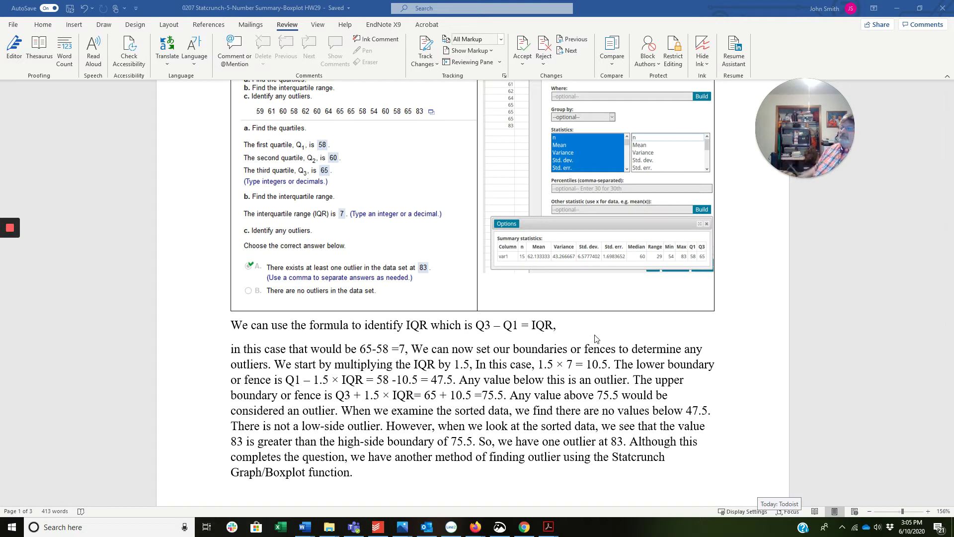
pyautogui.click(233, 350)
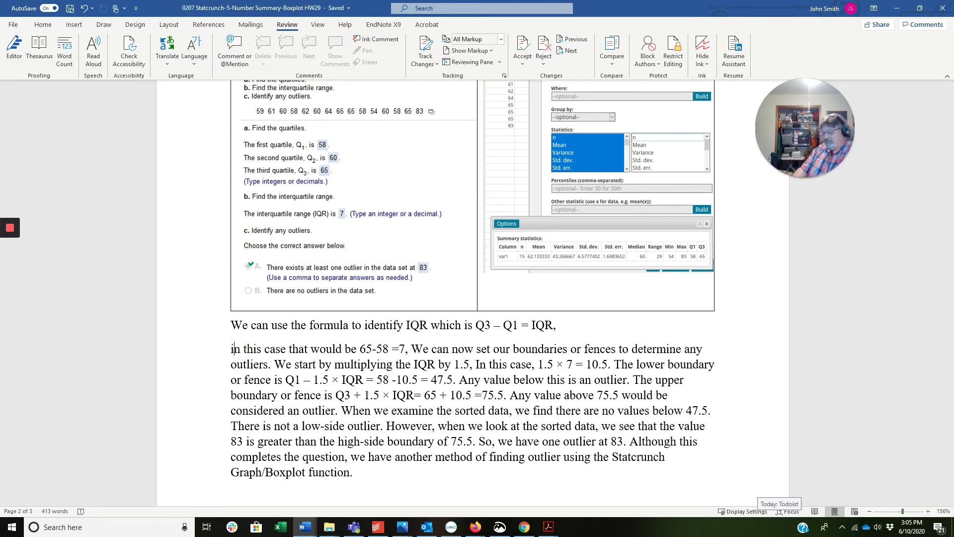
pyautogui.press('Delete')
pyautogui.write('I')
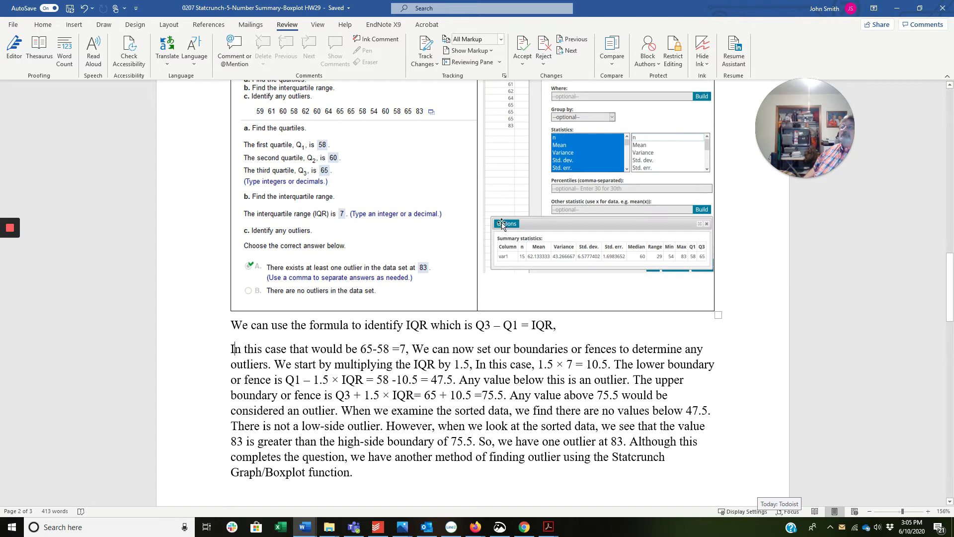
# - Review the completed problem 29, the outlier fence explanation and the StatCrunch boxplot section through to the closing paragraph
pyautogui.scroll(1, 502, 224)
pyautogui.scroll(2, 502, 224)
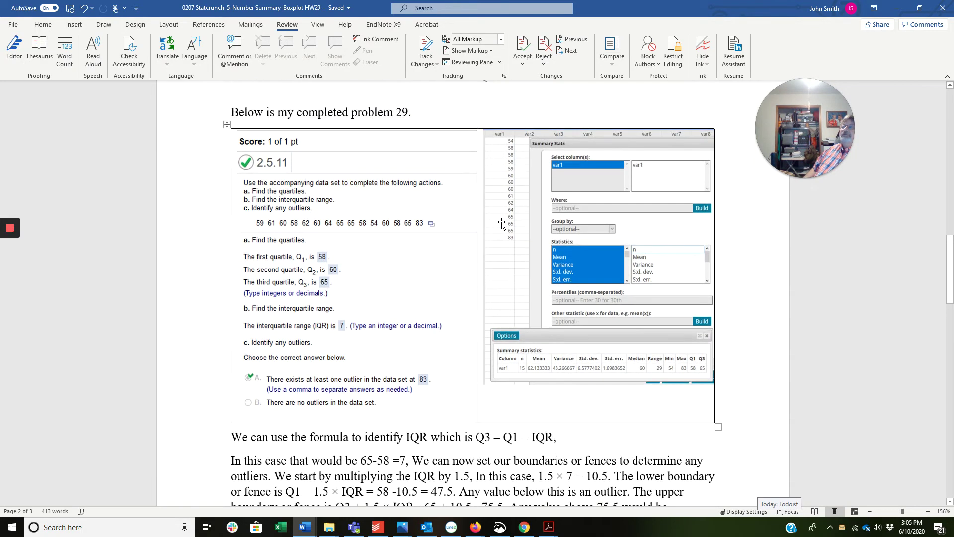
pyautogui.scroll(-2, 502, 224)
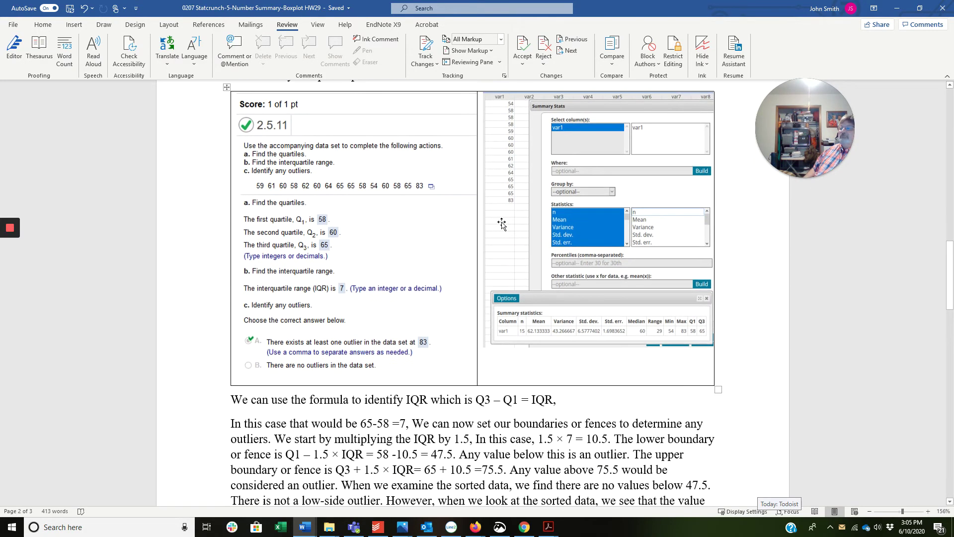
pyautogui.scroll(-1, 502, 224)
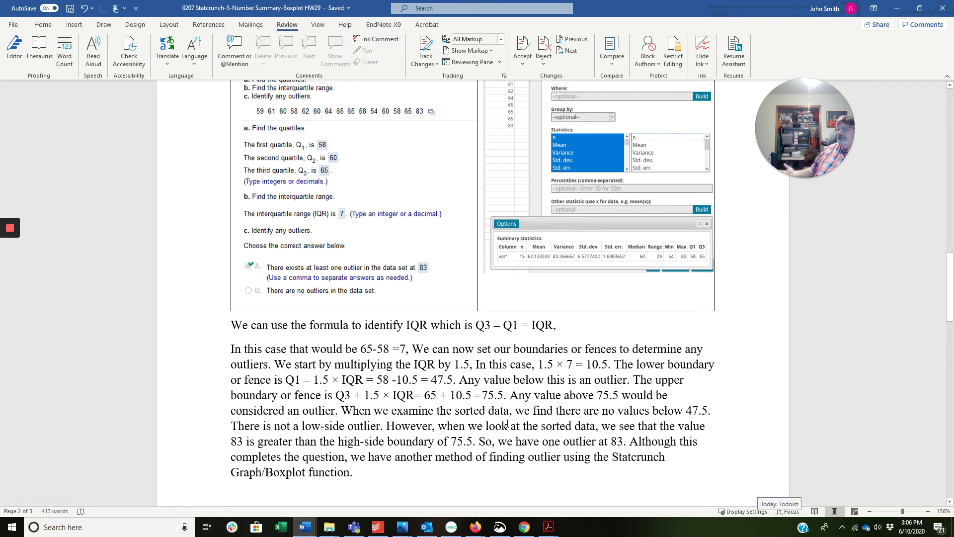
pyautogui.scroll(-1, 508, 424)
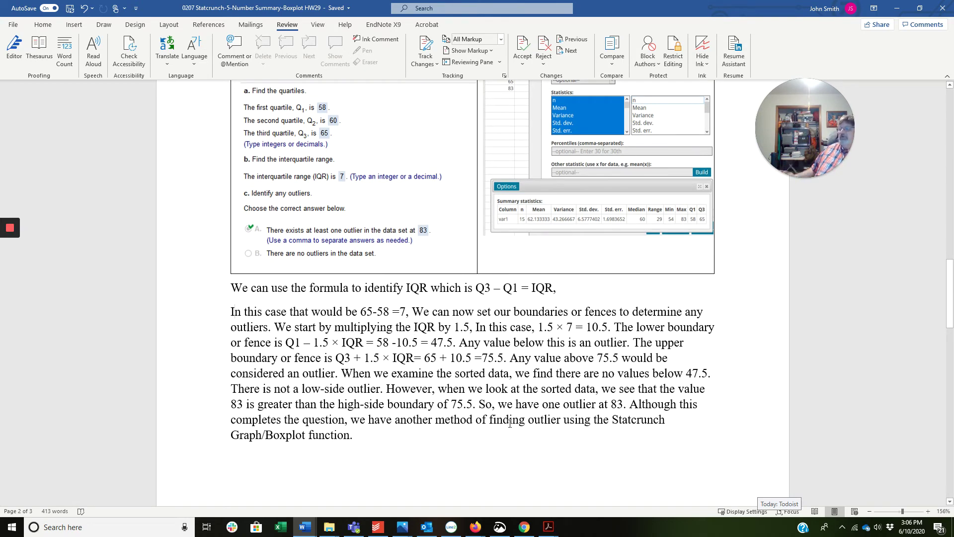
pyautogui.scroll(-10, 509, 423)
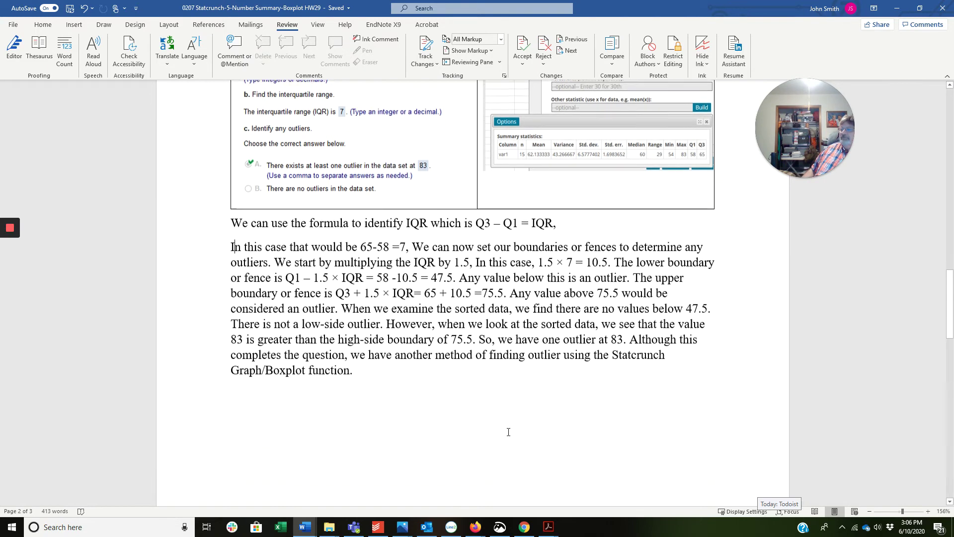
pyautogui.scroll(-10, 509, 433)
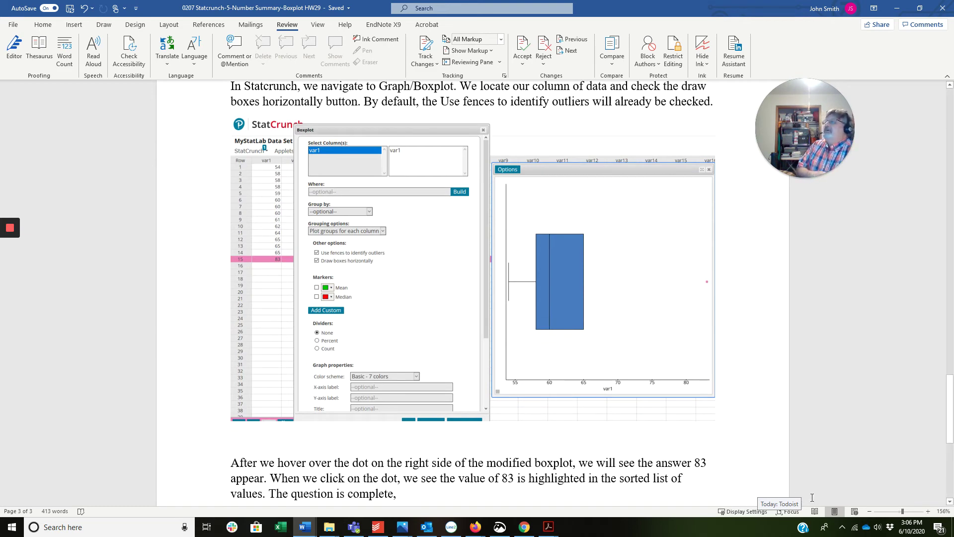
pyautogui.scroll(3, 761, 254)
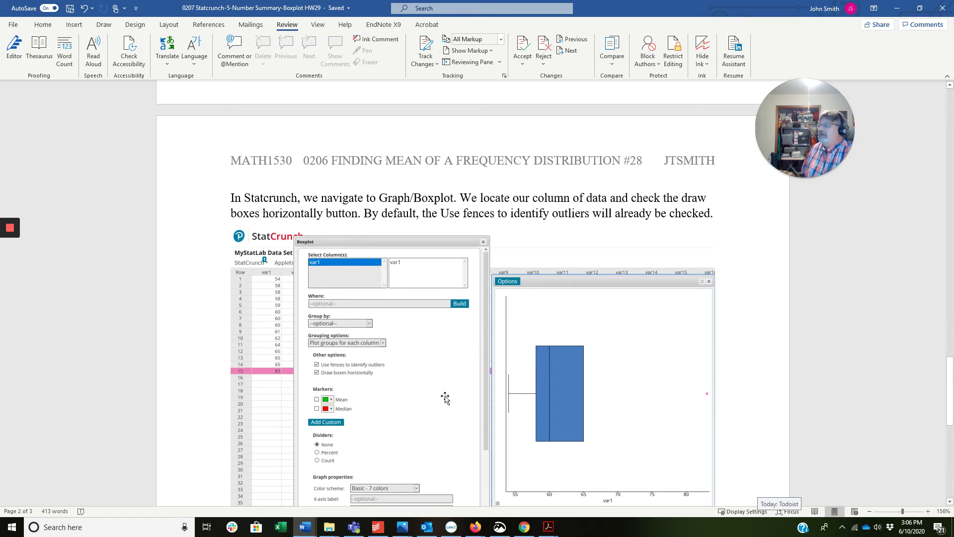
pyautogui.moveTo(950, 405); pyautogui.dragTo(950, 417)
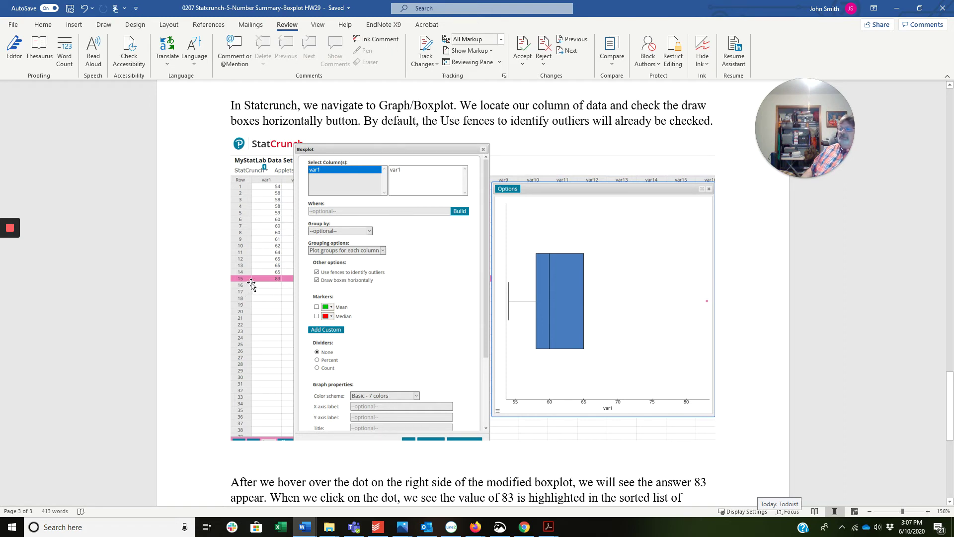
pyautogui.scroll(-3, 378, 326)
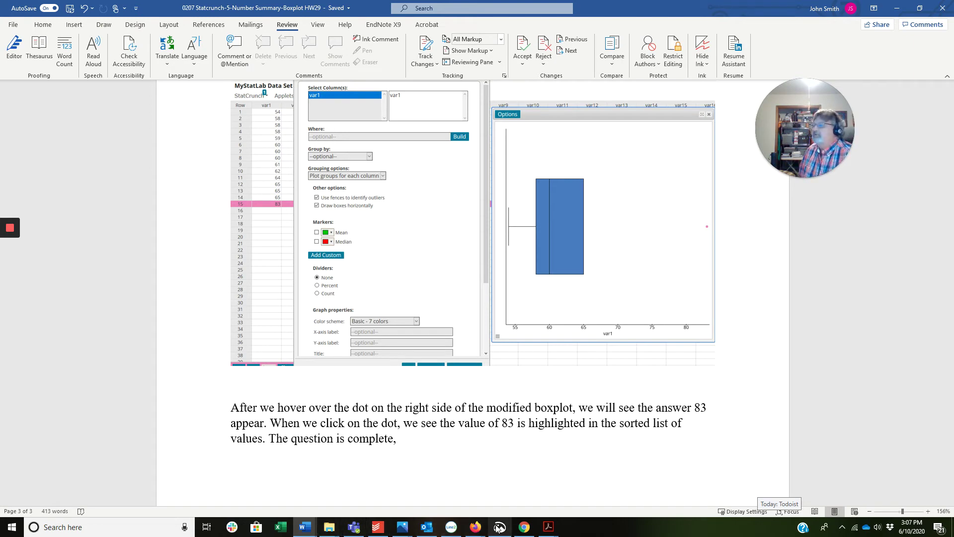
# - Switch to the Do Homework window in Firefox, restore it to a smaller size and move it aside over the document
pyautogui.moveTo(476, 527)
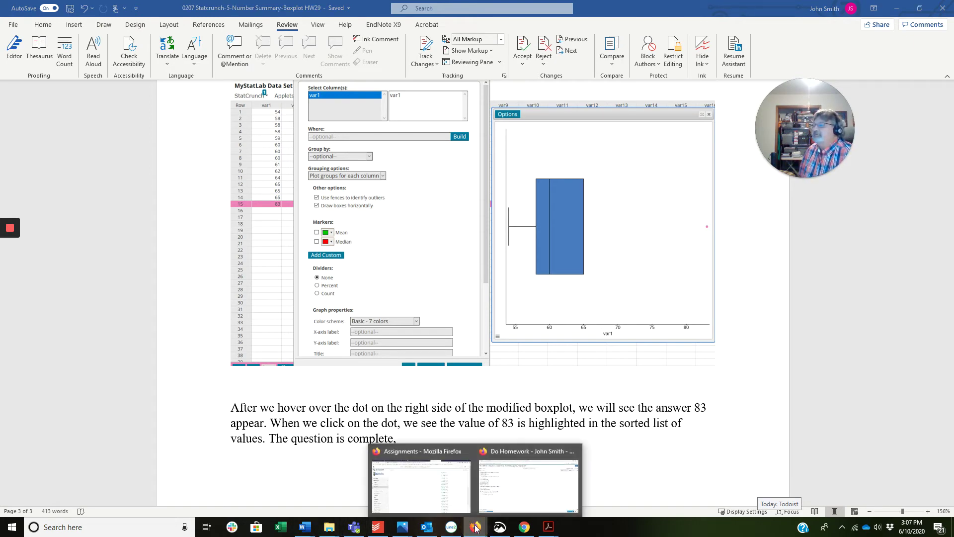
pyautogui.click(504, 504)
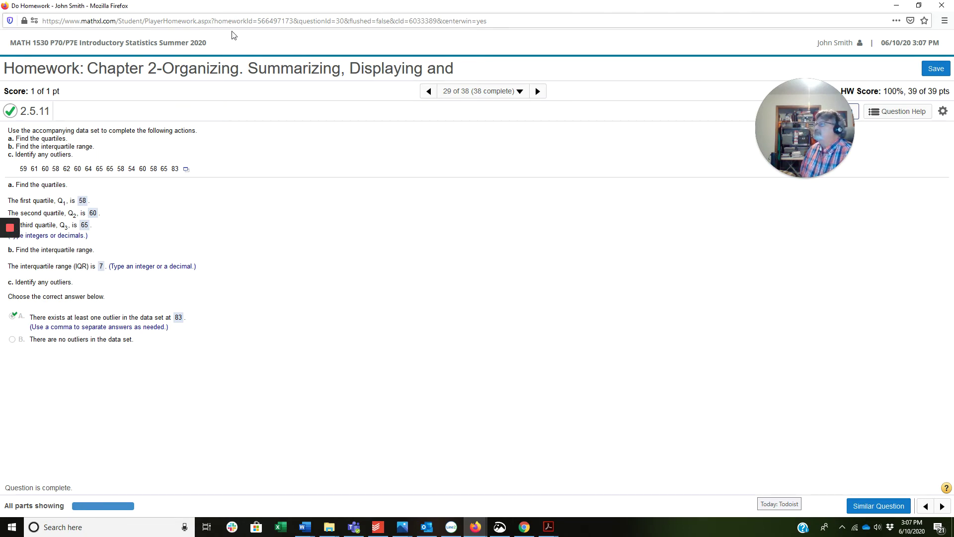
pyautogui.click(919, 6)
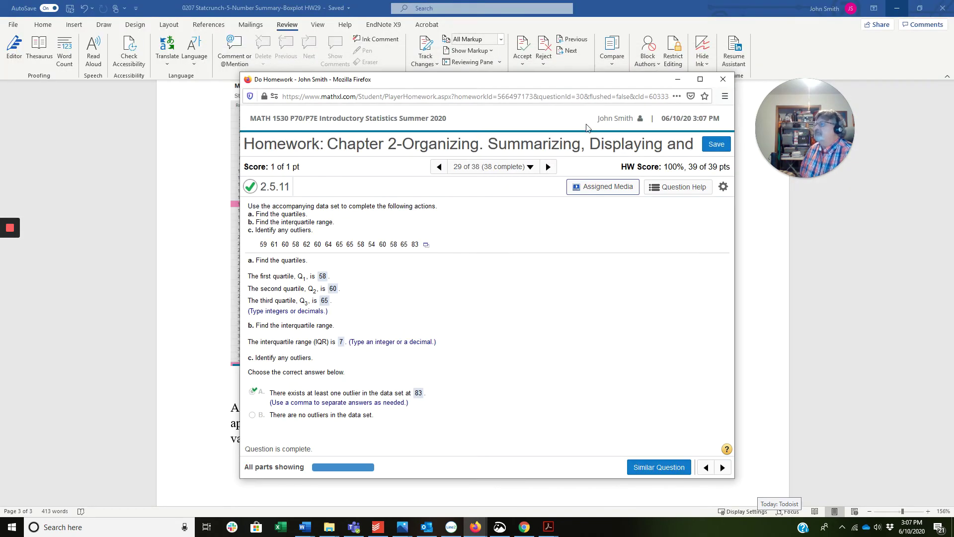
pyautogui.moveTo(512, 84); pyautogui.dragTo(446, 69)
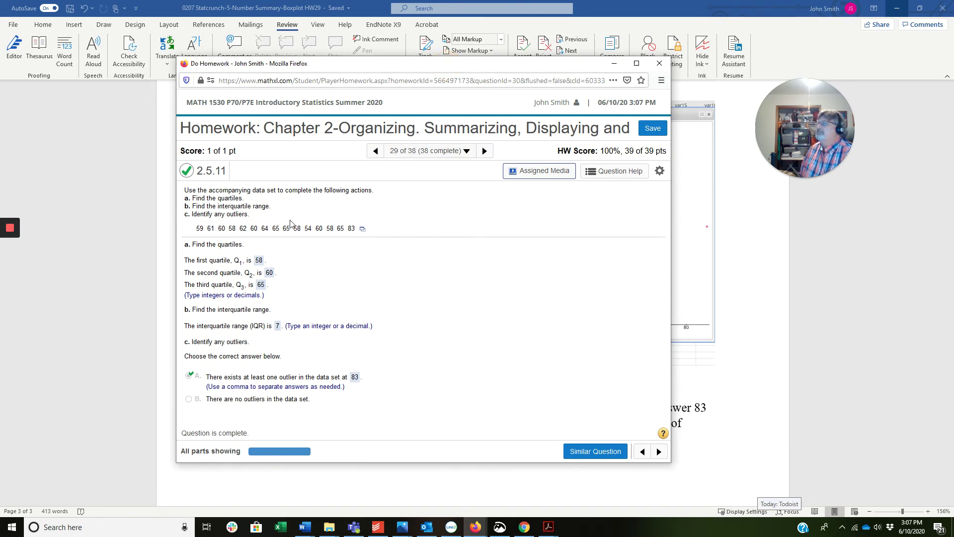
# - Open the problem's data set in StatCrunch beside the homework window and sort the table ascending by var1
pyautogui.click(362, 229)
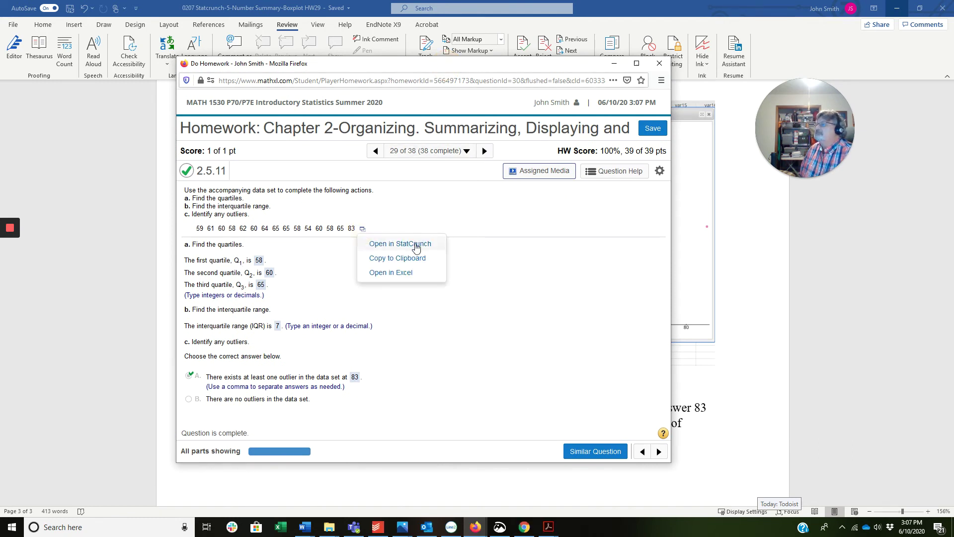
pyautogui.click(412, 242)
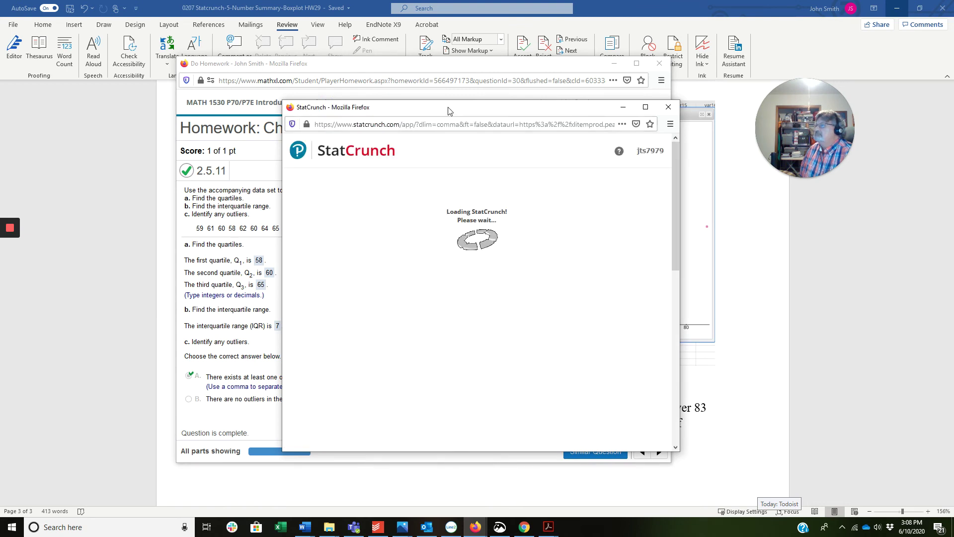
pyautogui.moveTo(449, 110); pyautogui.dragTo(598, 98)
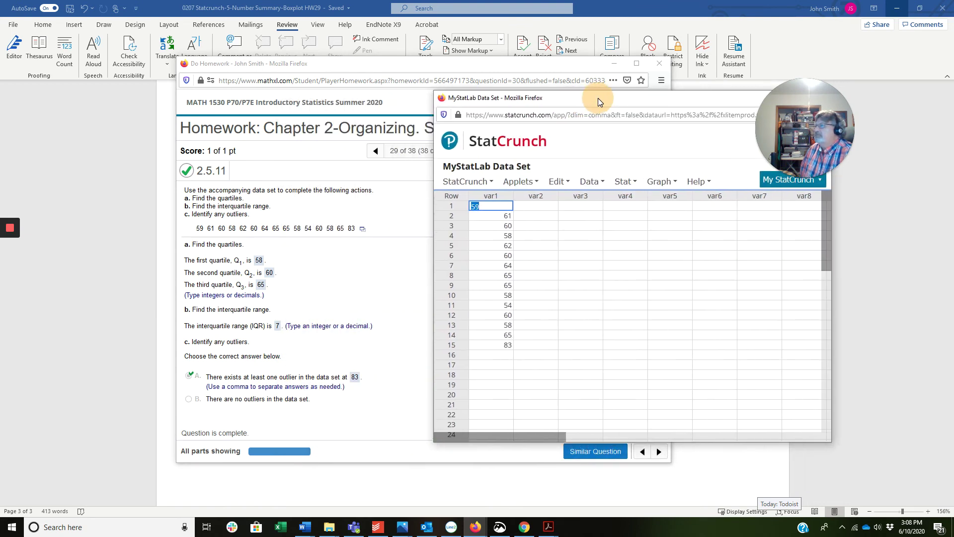
pyautogui.click(509, 197)
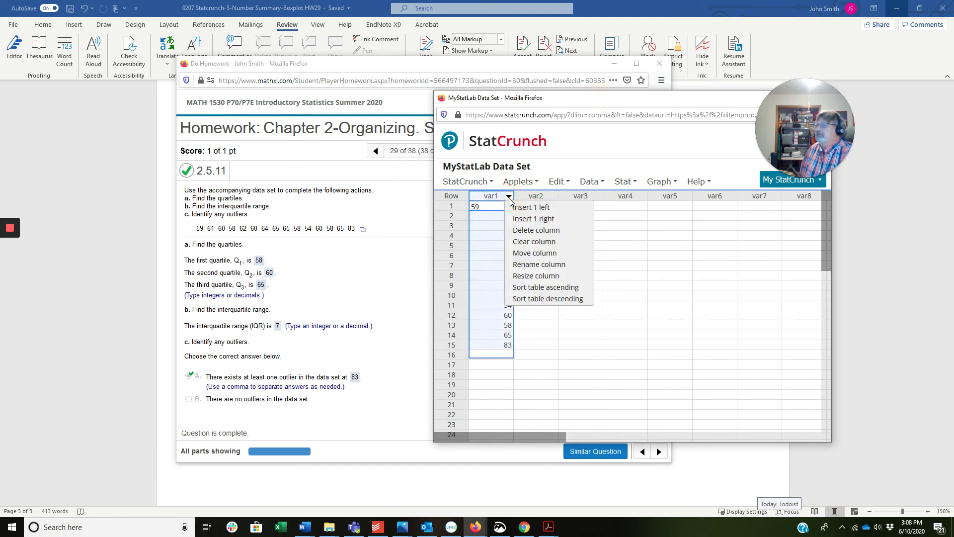
pyautogui.click(545, 287)
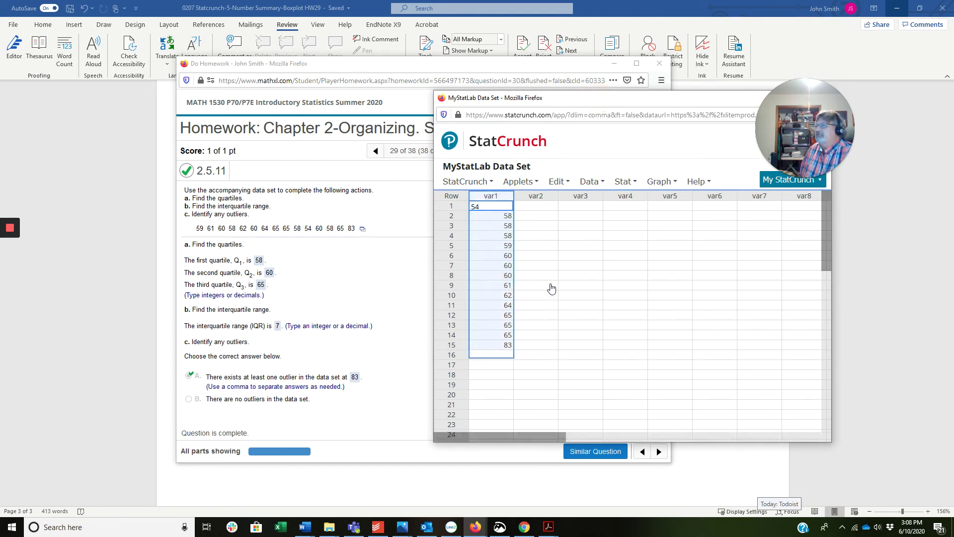
# - Compute column summary statistics for var1 with the default statistics and place the results over the data table
pyautogui.click(601, 188)
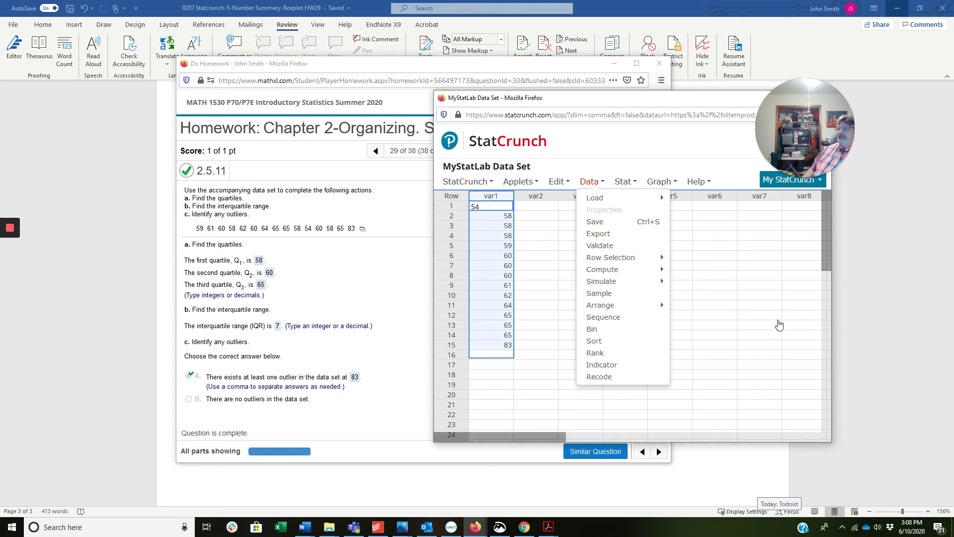
pyautogui.click(625, 181)
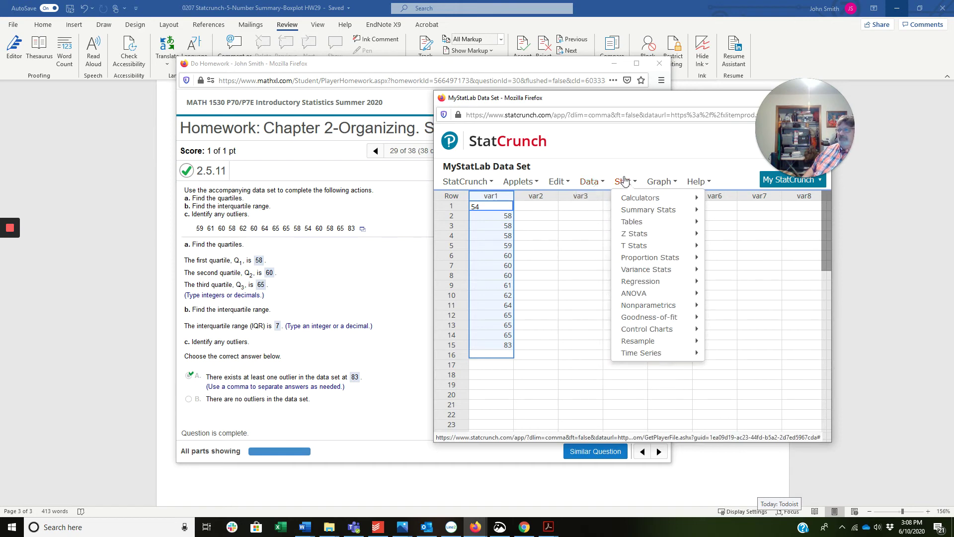
pyautogui.moveTo(628, 211)
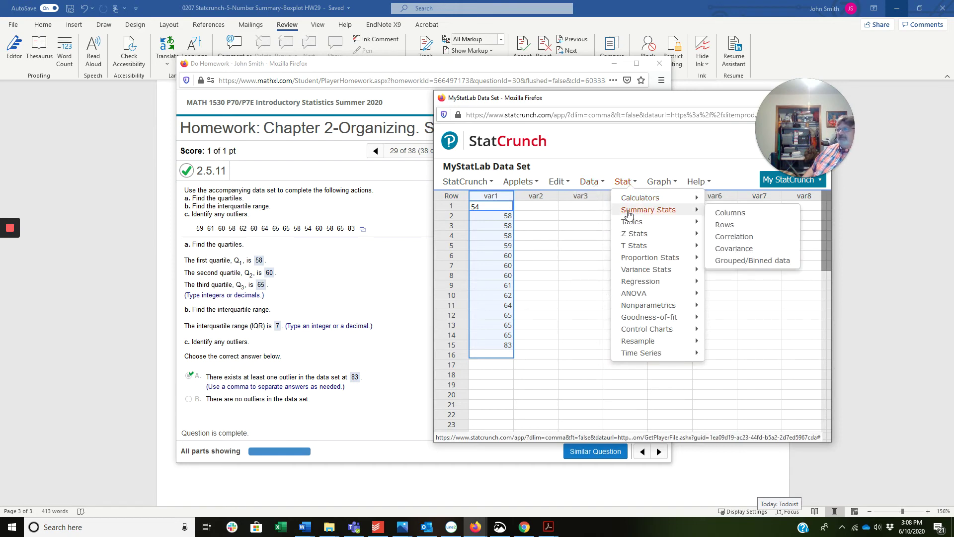
pyautogui.click(731, 214)
pyautogui.click(517, 174)
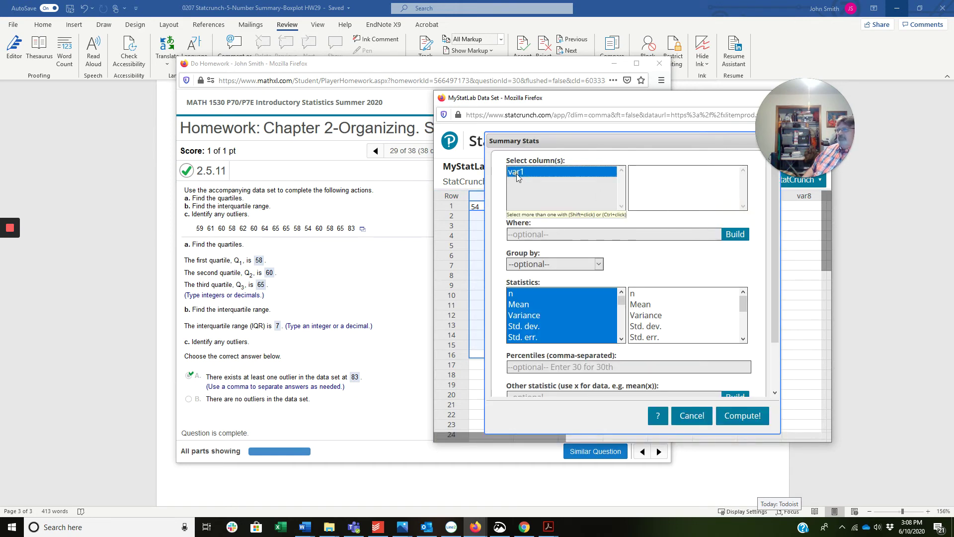
pyautogui.click(742, 417)
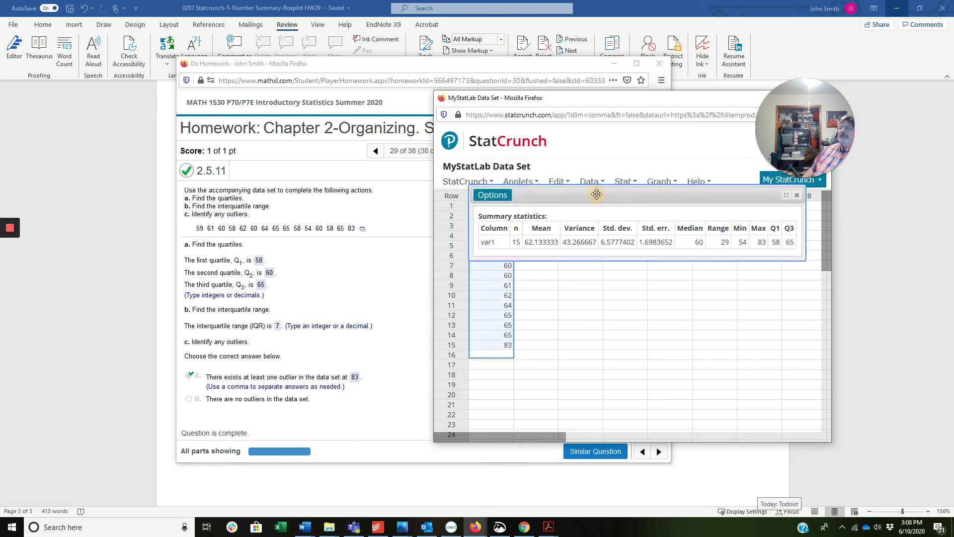
pyautogui.moveTo(597, 194); pyautogui.dragTo(563, 249)
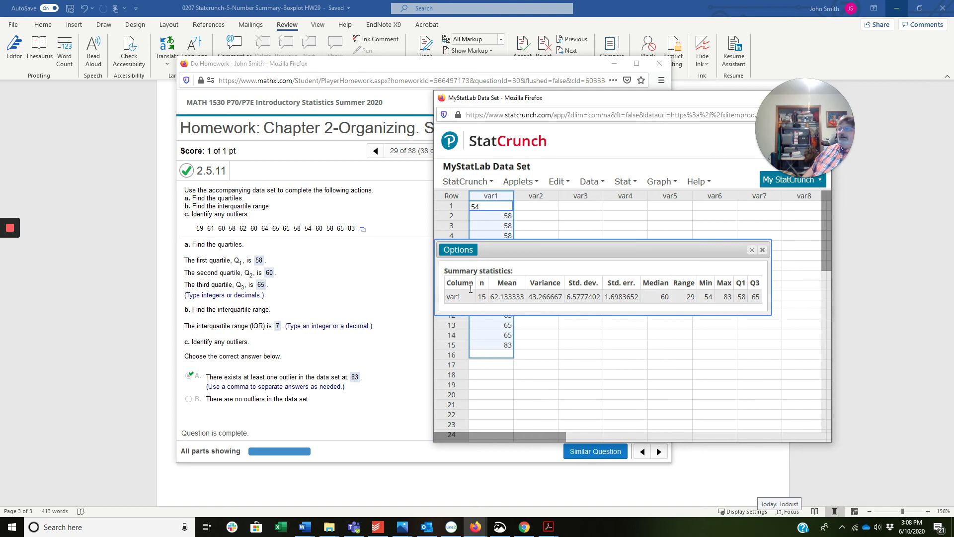
# - Edit the var1 summary statistics to compute only the IQR, and close the results window after viewing it
pyautogui.click(459, 250)
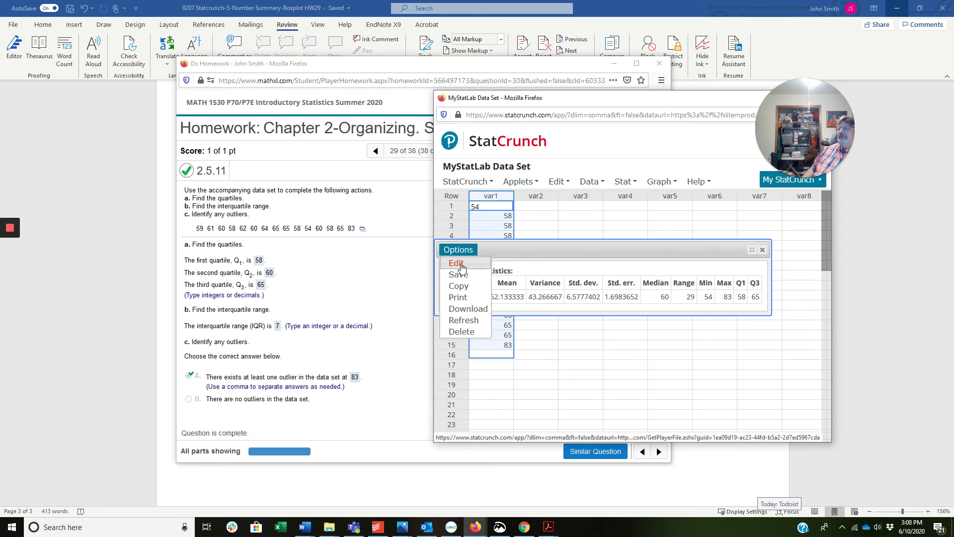
pyautogui.click(462, 268)
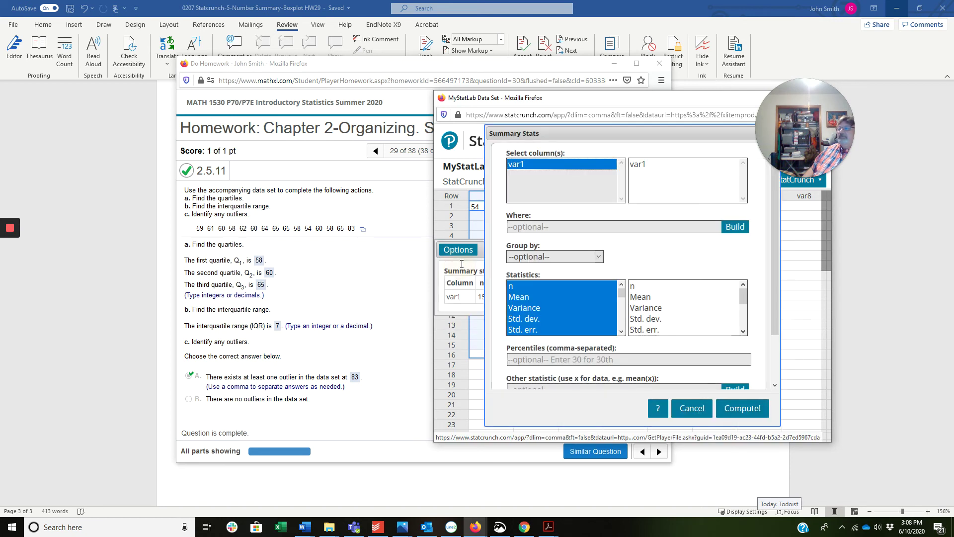
pyautogui.click(590, 296)
pyautogui.scroll(-3, 592, 296)
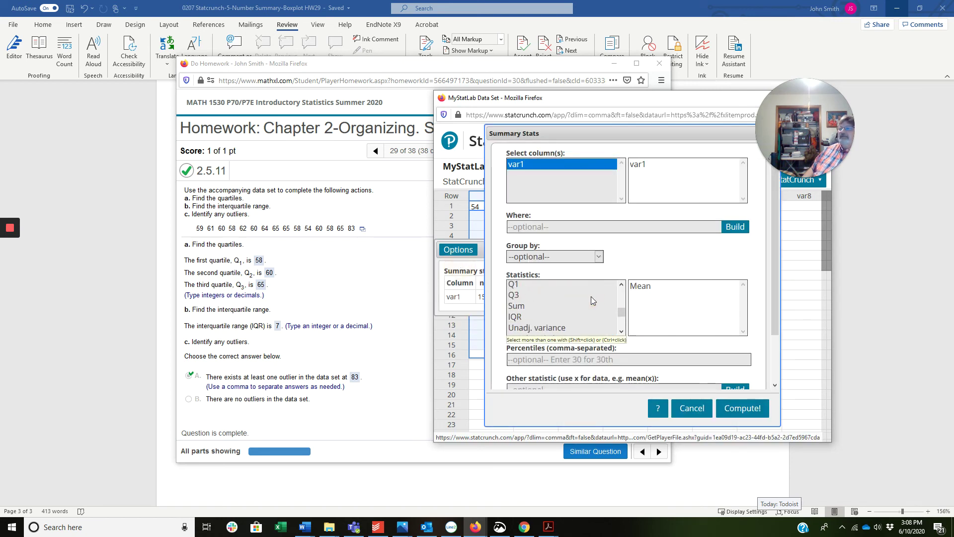
pyautogui.click(519, 317)
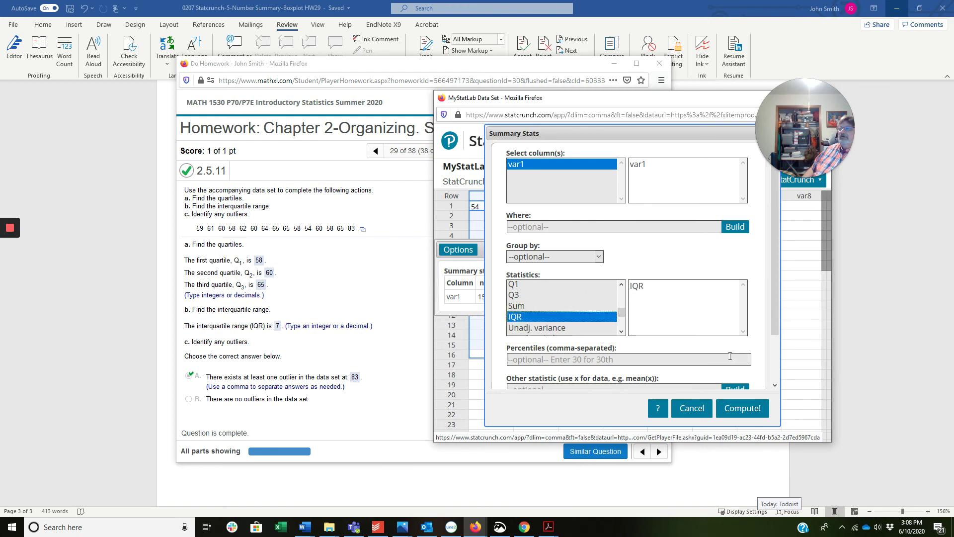
pyautogui.click(745, 409)
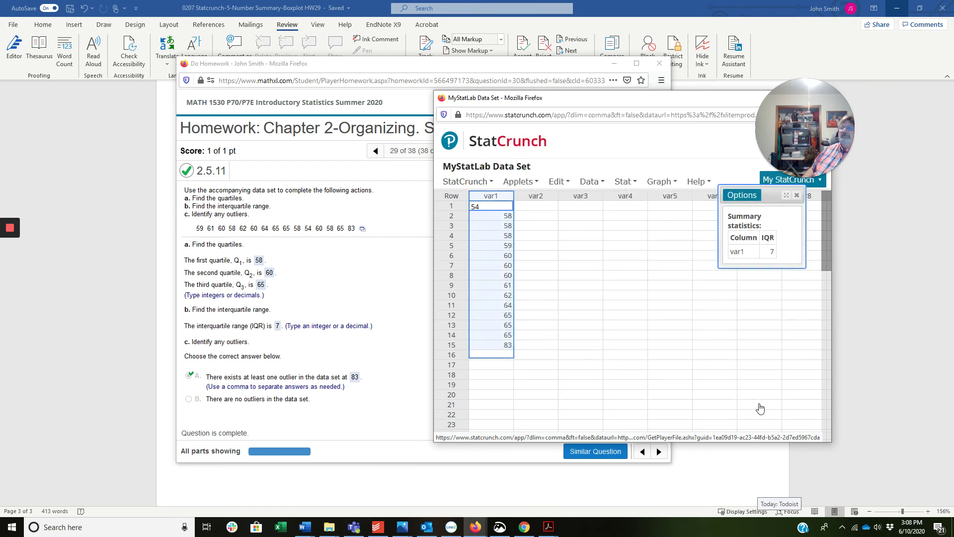
pyautogui.moveTo(770, 196); pyautogui.dragTo(588, 255)
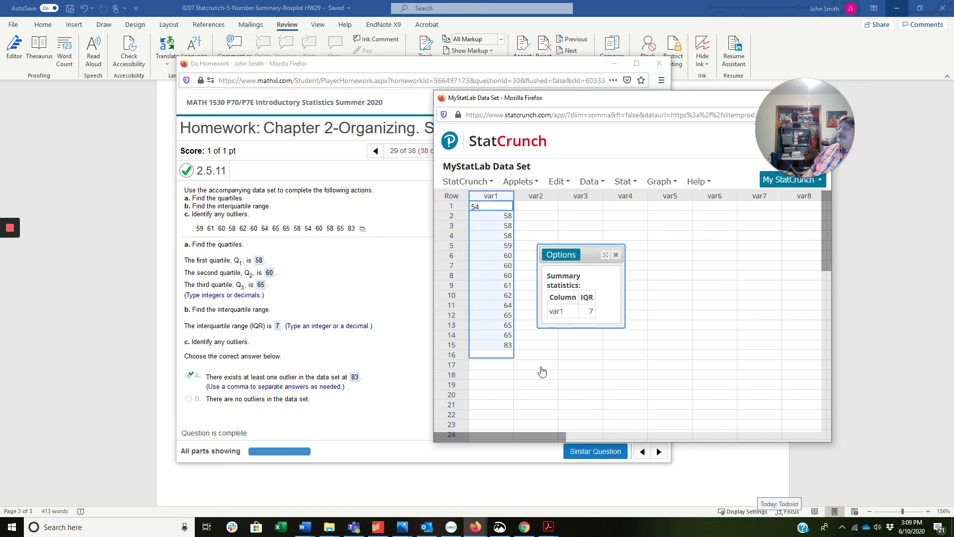
pyautogui.click(615, 255)
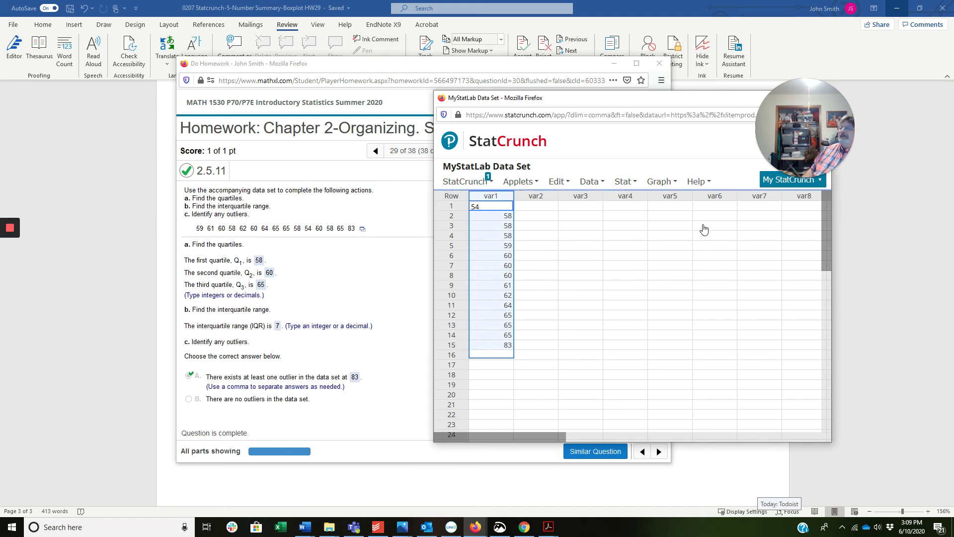
# - Create a horizontal boxplot of var1 using fences to identify outliers, and select the outlier point in the plot to highlight its data row
pyautogui.click(659, 181)
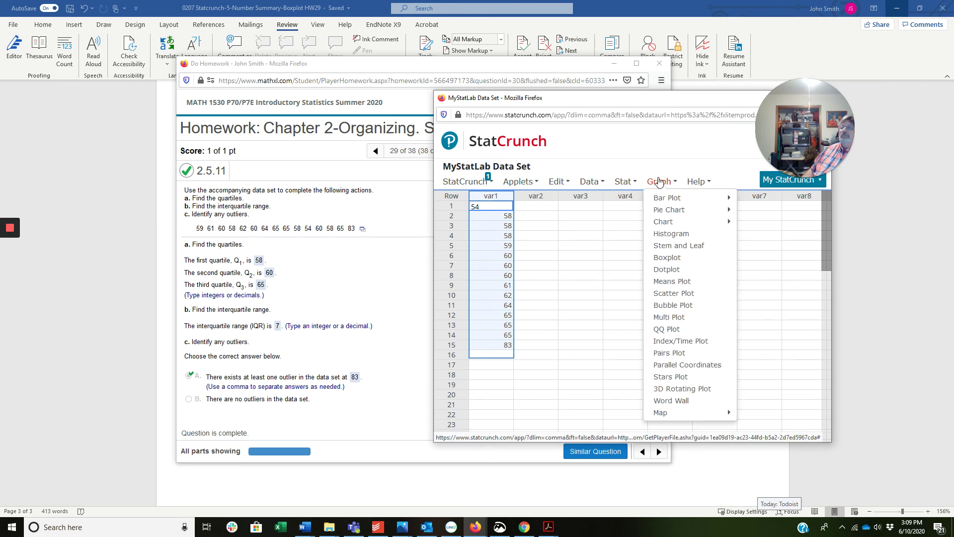
pyautogui.click(665, 258)
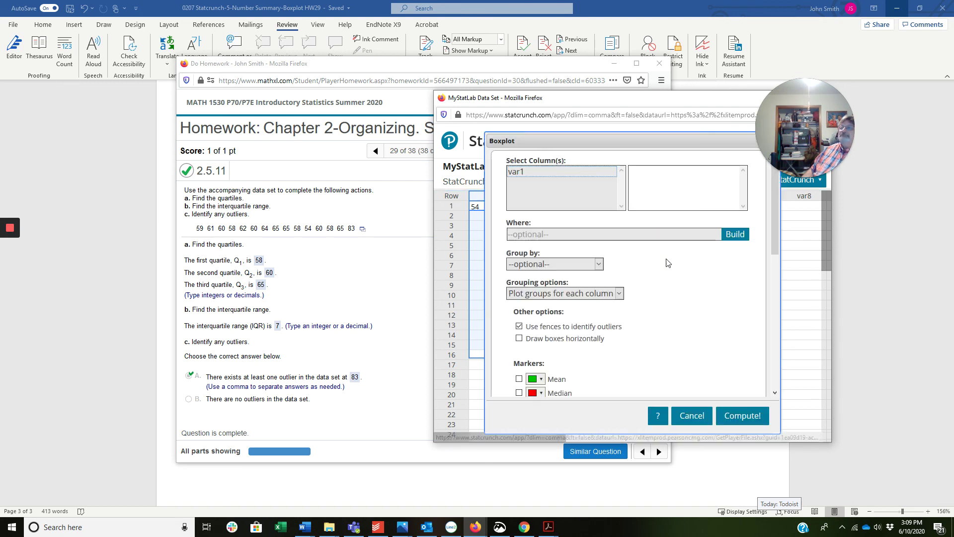
pyautogui.click(522, 173)
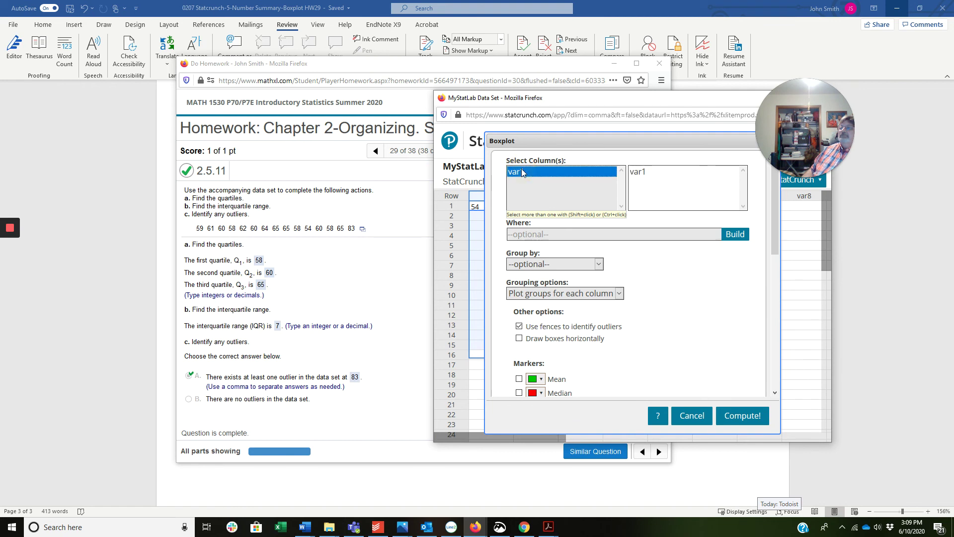
pyautogui.click(520, 339)
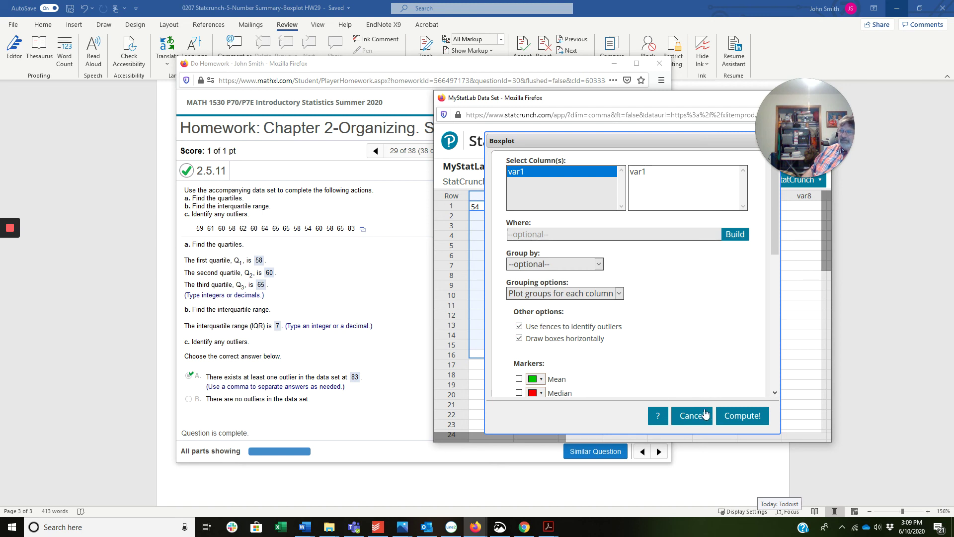
pyautogui.click(745, 413)
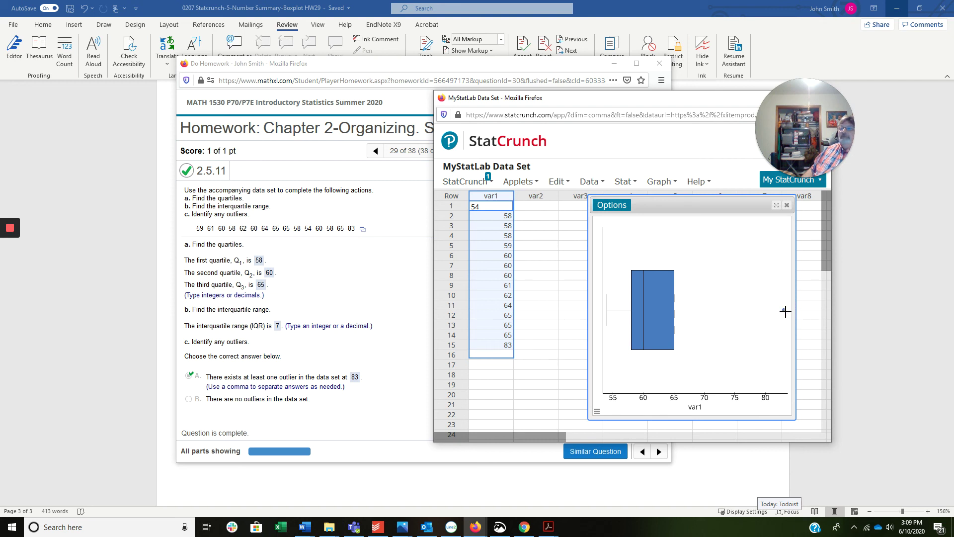
pyautogui.moveTo(784, 309)
pyautogui.click(784, 310)
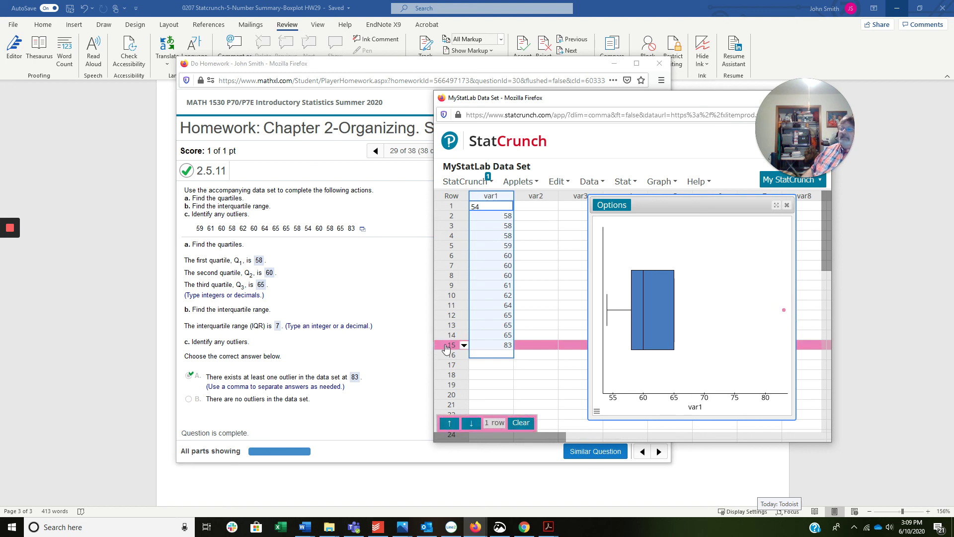